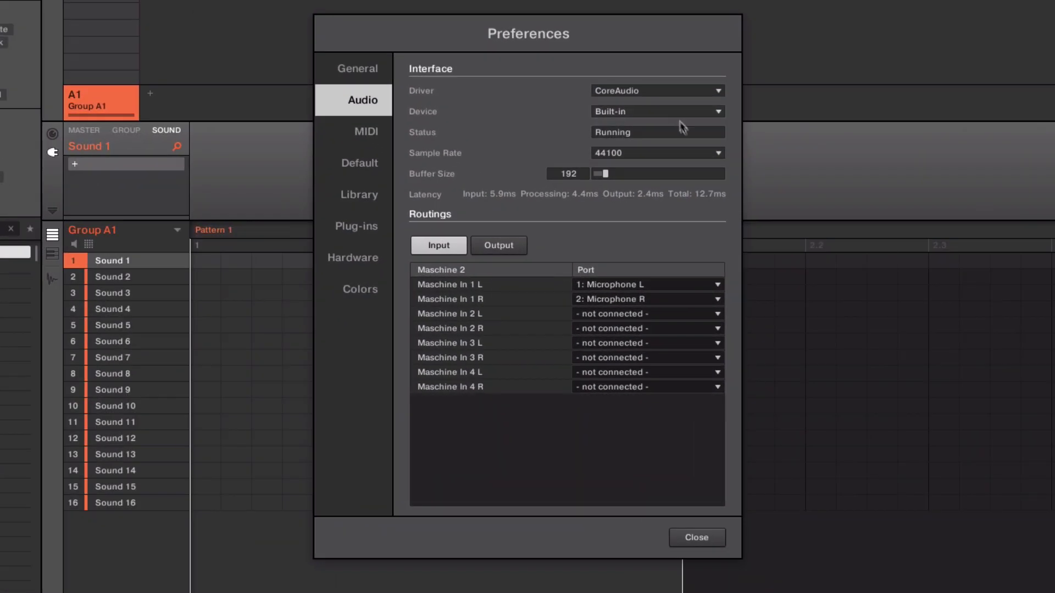
- Check the sample rates, then load the Monark Sound Effects preset Bubble Tea into sound slot 3
{"action": "left_click", "coordinate": [710, 155]}
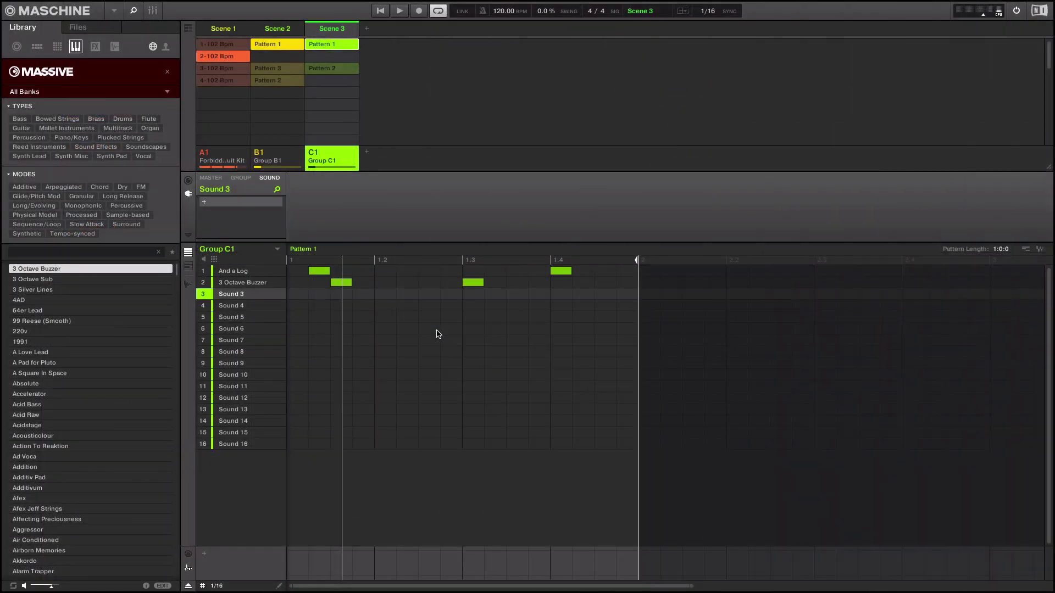
{"action": "left_click", "coordinate": [120, 78]}
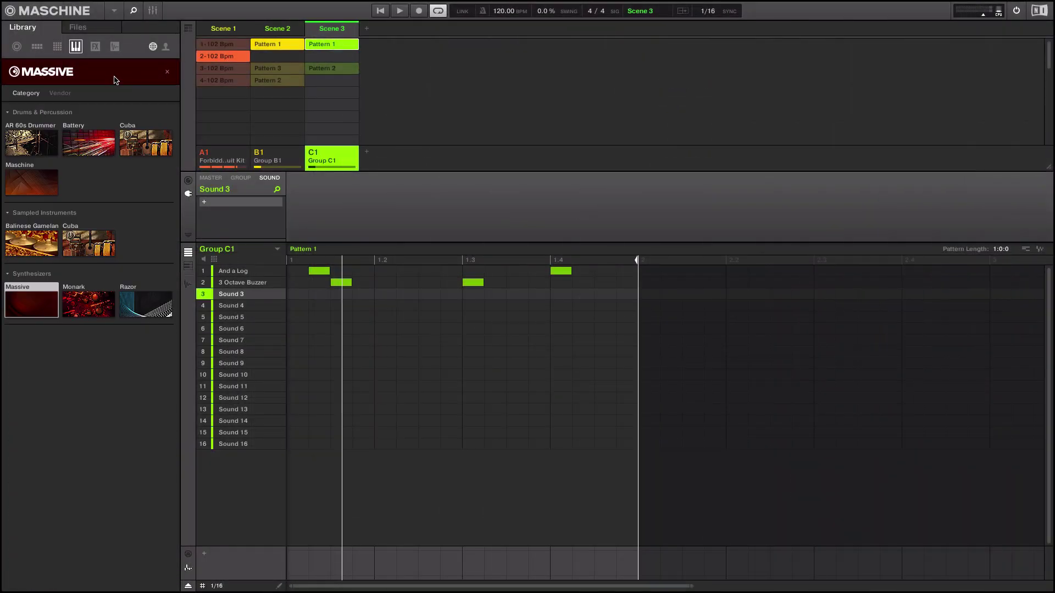
{"action": "left_click", "coordinate": [87, 300]}
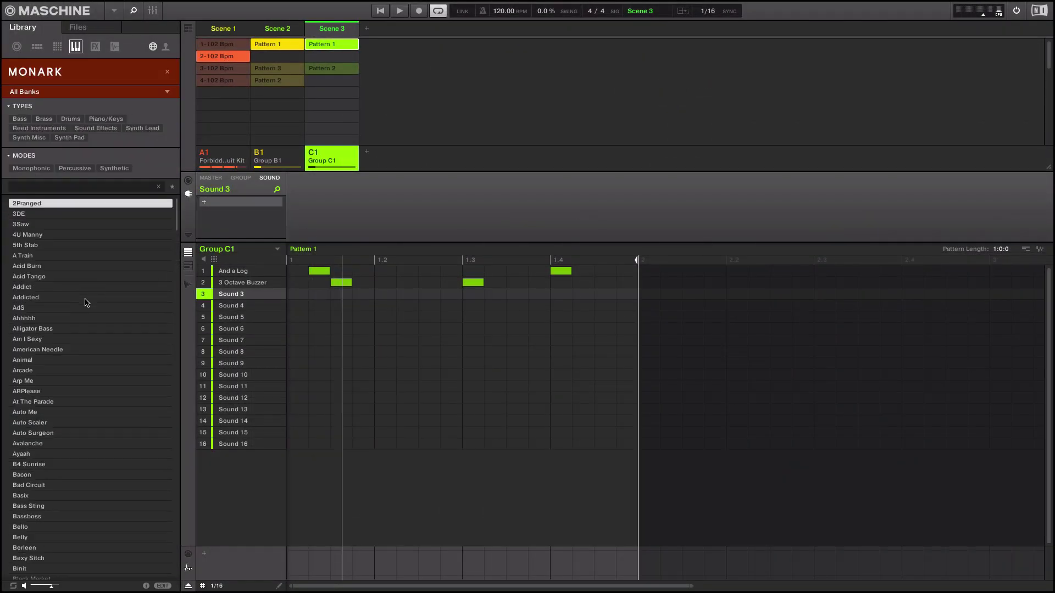
{"action": "left_click", "coordinate": [95, 127]}
{"action": "double_click", "coordinate": [63, 292]}
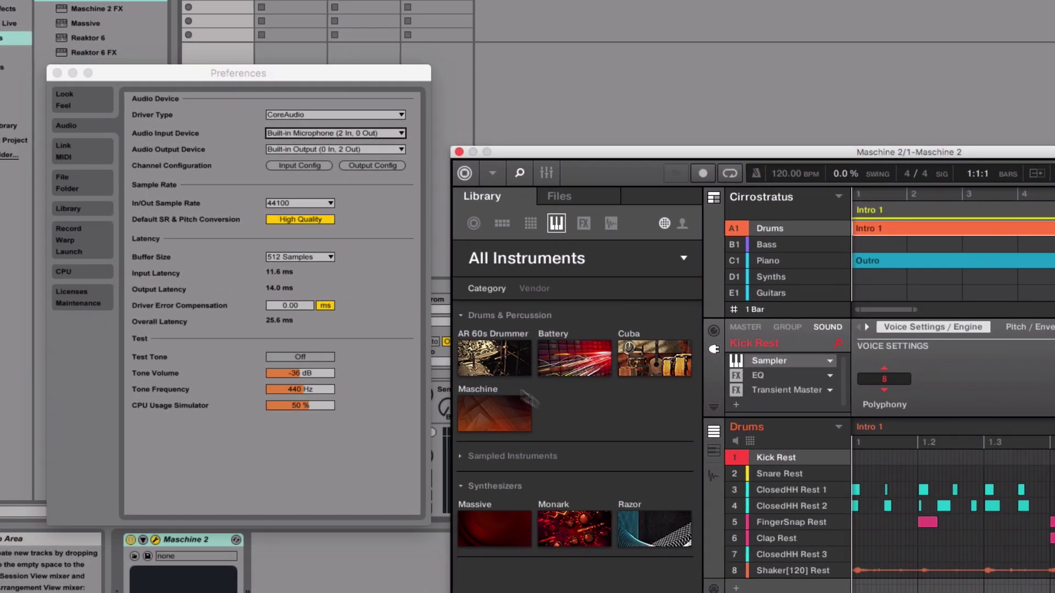
- Bring Ableton Live's audio preferences window into focus above the Maschine plug-in
{"action": "left_click", "coordinate": [363, 302]}
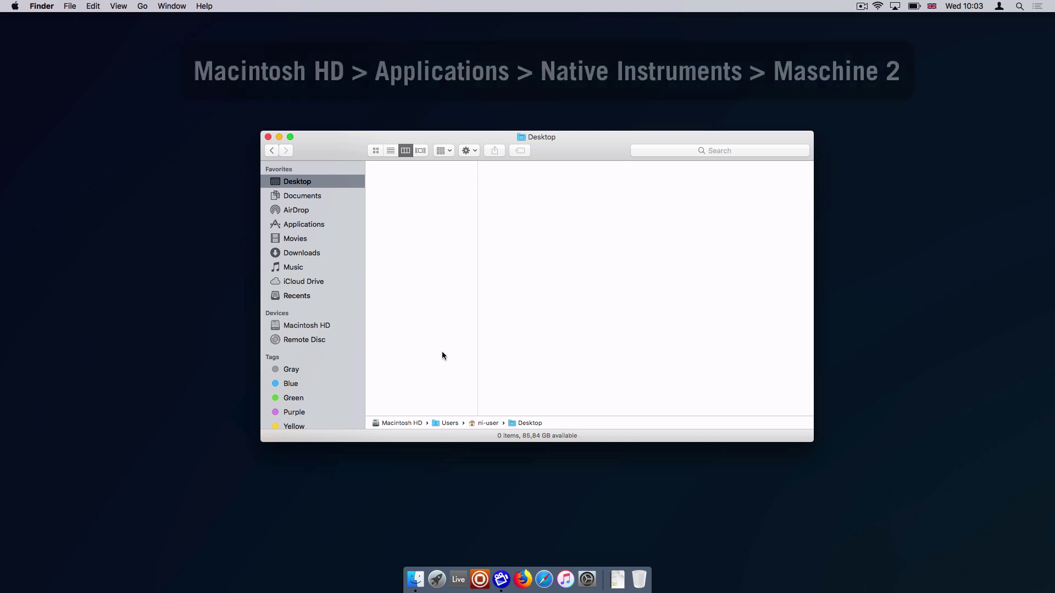
- Browse Macintosh HD > Applications > Native Instruments to the Maschine 2 folder
{"action": "left_click", "coordinate": [329, 326]}
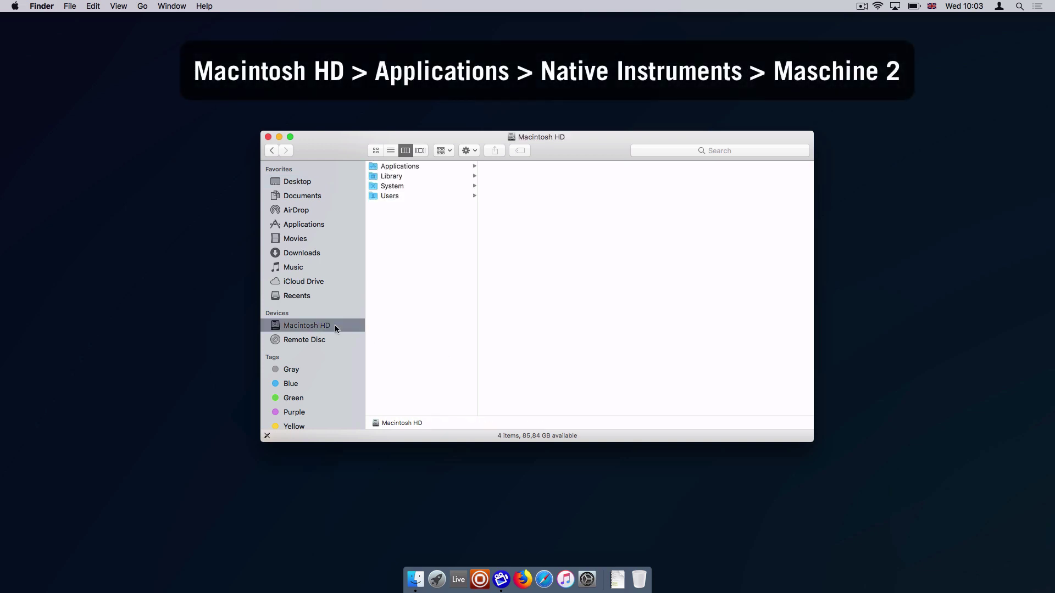
{"action": "left_click", "coordinate": [420, 167]}
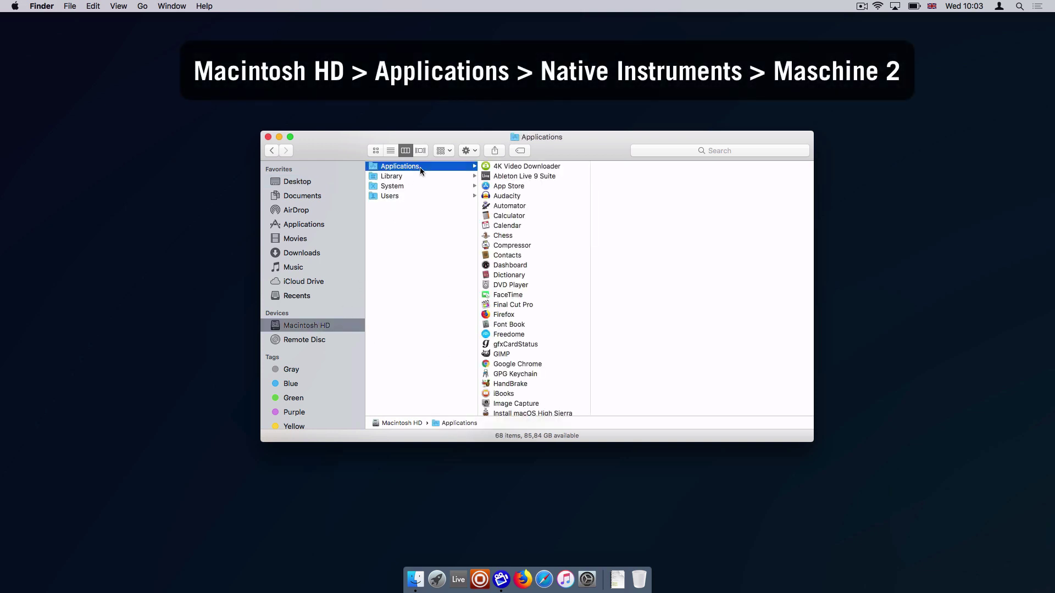
{"action": "left_click", "coordinate": [502, 238]}
{"action": "type", "text": "n"}
{"action": "key", "text": "Down"}
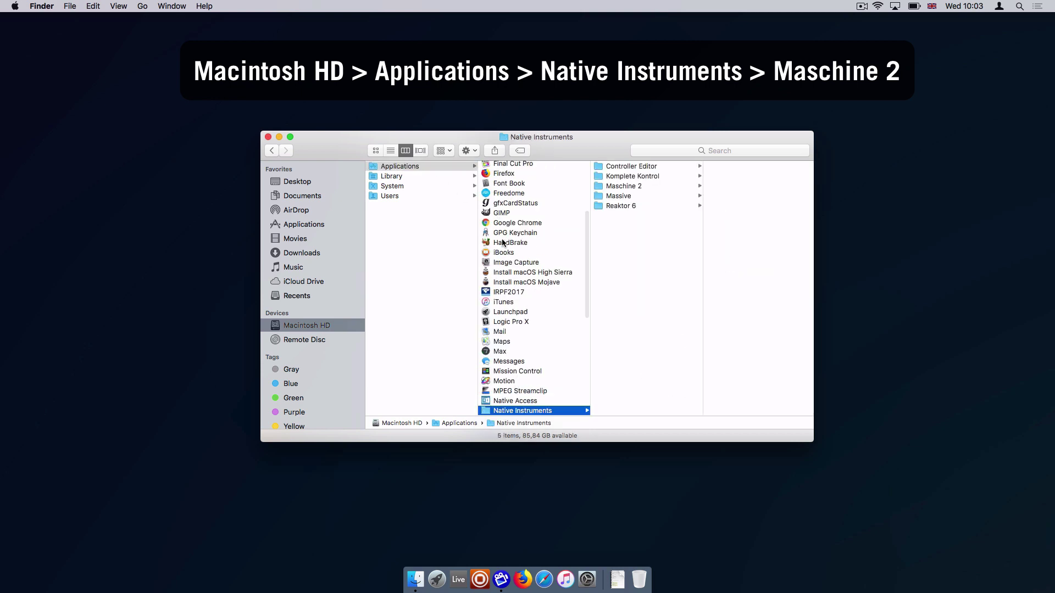
{"action": "left_click", "coordinate": [631, 189]}
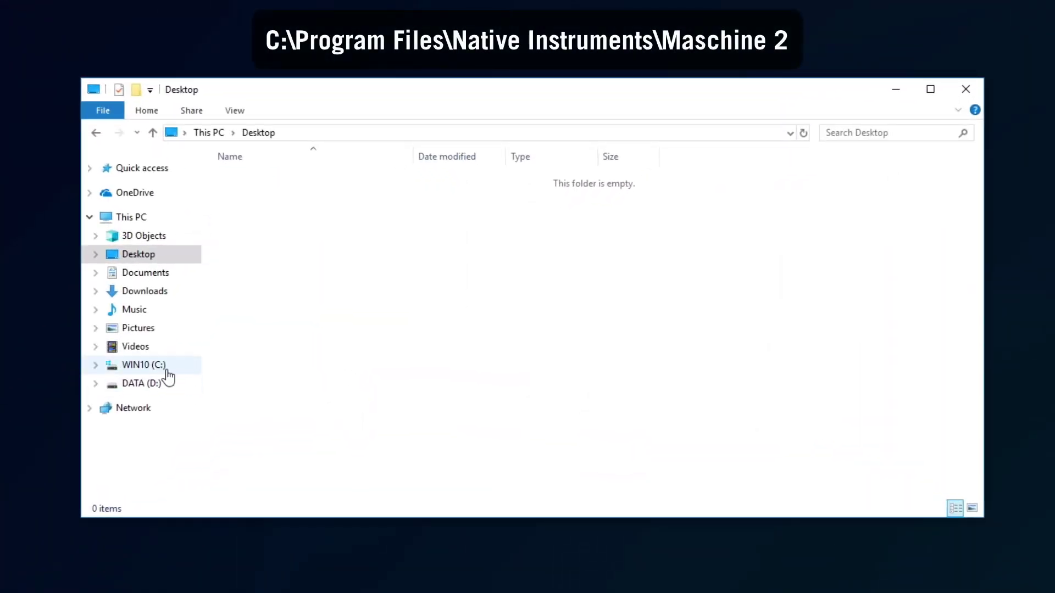
- Browse C:\Program Files\Native Instruments\Maschine 2 and launch the Maschine 2 application
{"action": "left_click", "coordinate": [167, 366]}
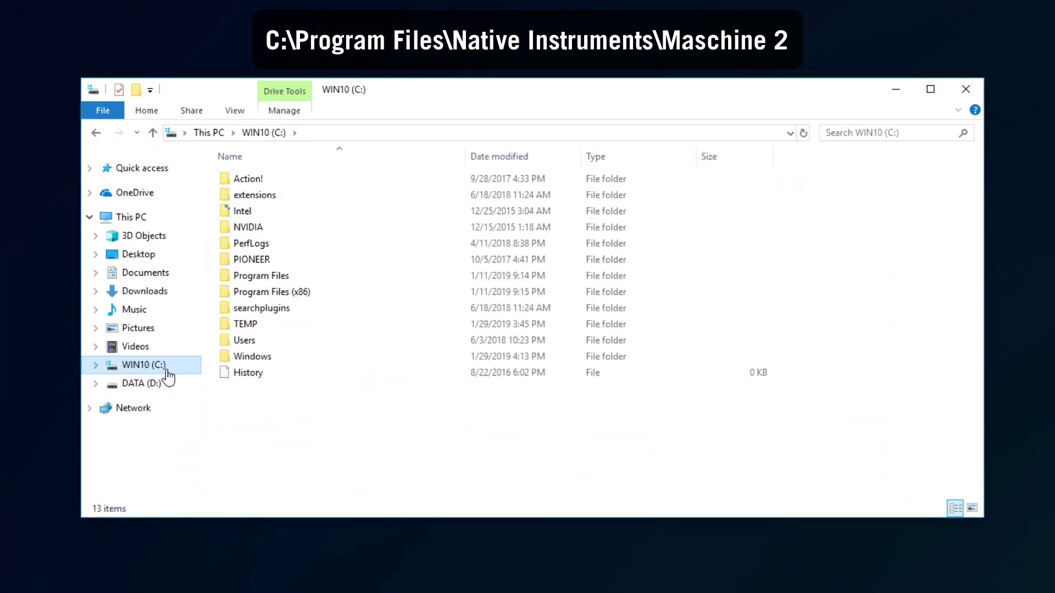
{"action": "double_click", "coordinate": [273, 279]}
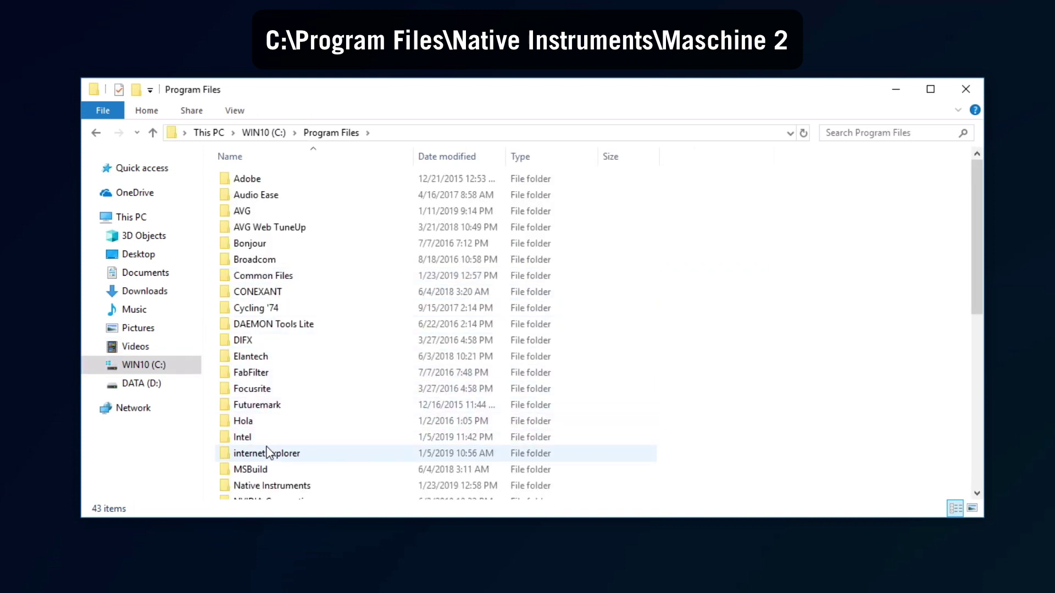
{"action": "double_click", "coordinate": [275, 486]}
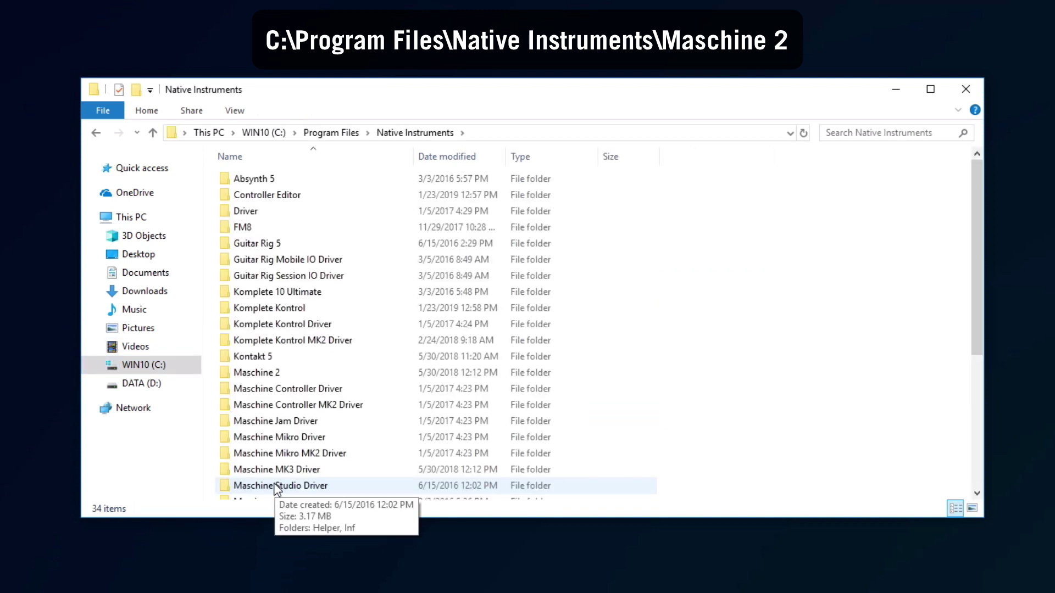
{"action": "left_click", "coordinate": [274, 376]}
{"action": "double_click", "coordinate": [274, 377]}
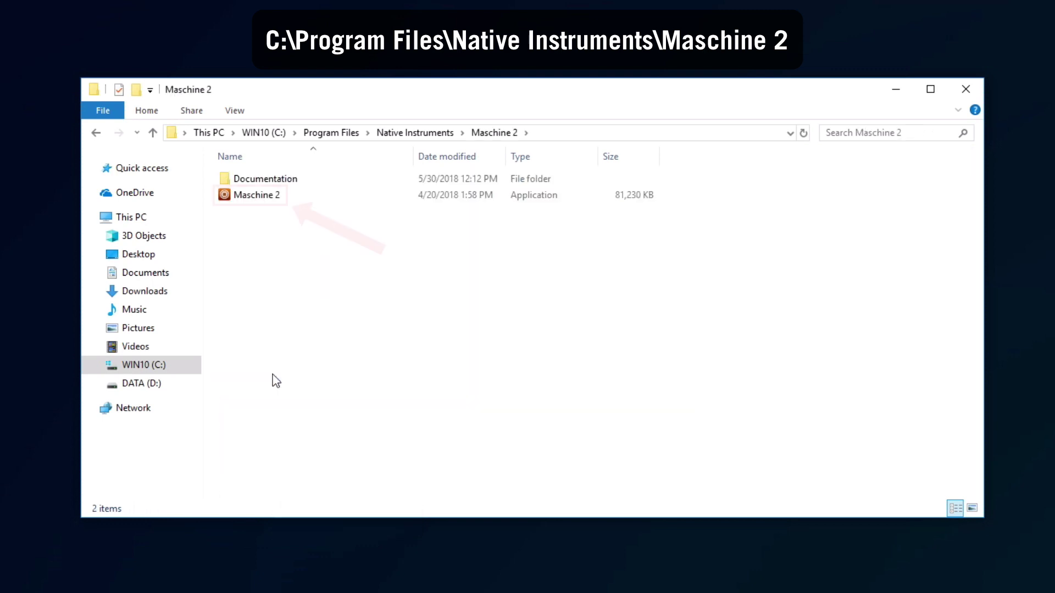
{"action": "double_click", "coordinate": [253, 202]}
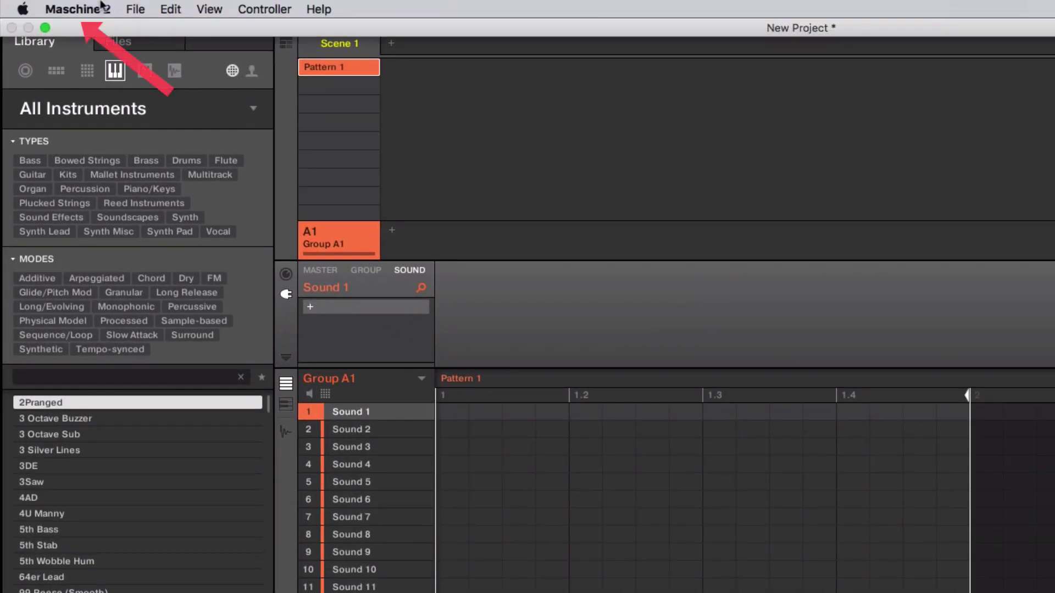
- Open Preferences from the Maschine 2 menu on Mac and the File menu on Windows
{"action": "left_click", "coordinate": [87, 7]}
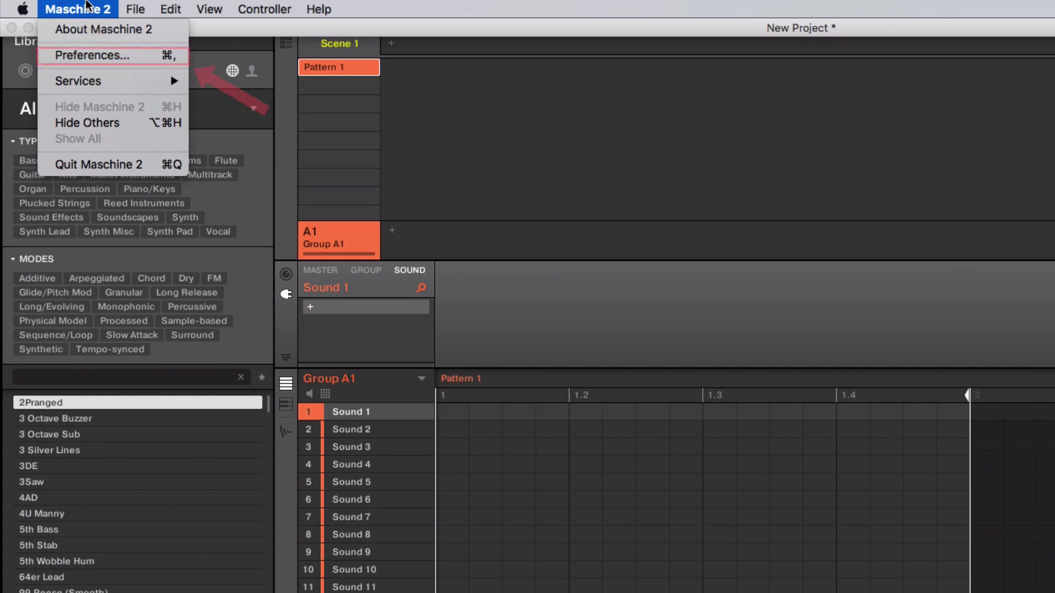
{"action": "left_click", "coordinate": [121, 55]}
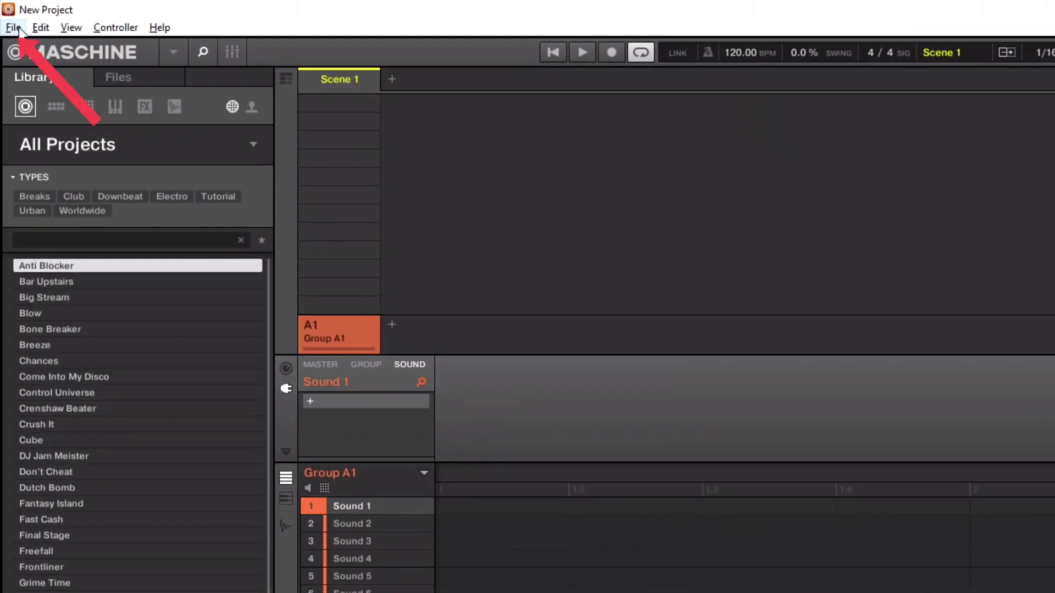
{"action": "left_click", "coordinate": [14, 27]}
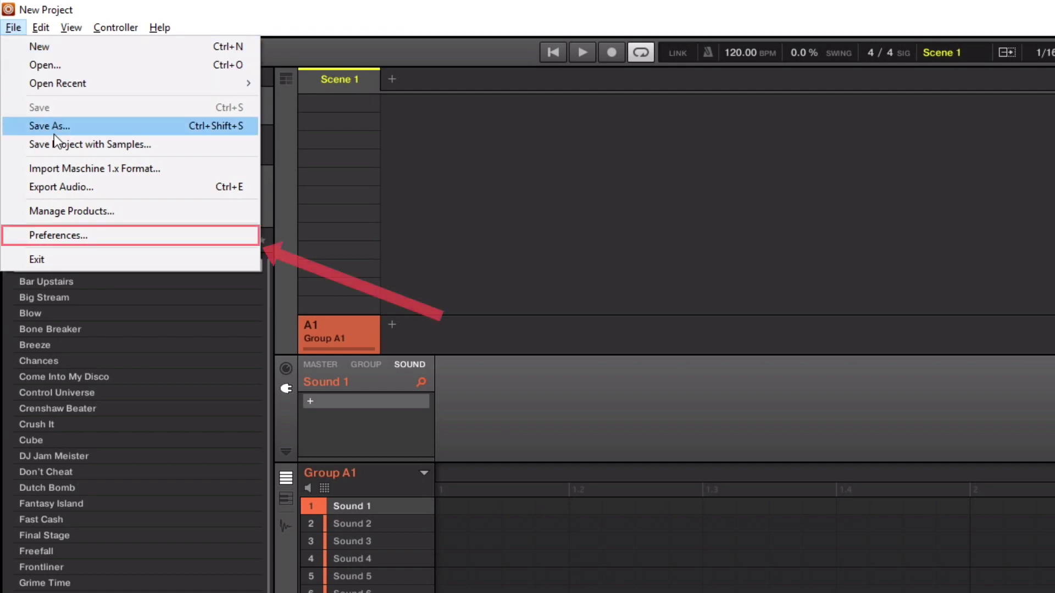
{"action": "left_click", "coordinate": [86, 237]}
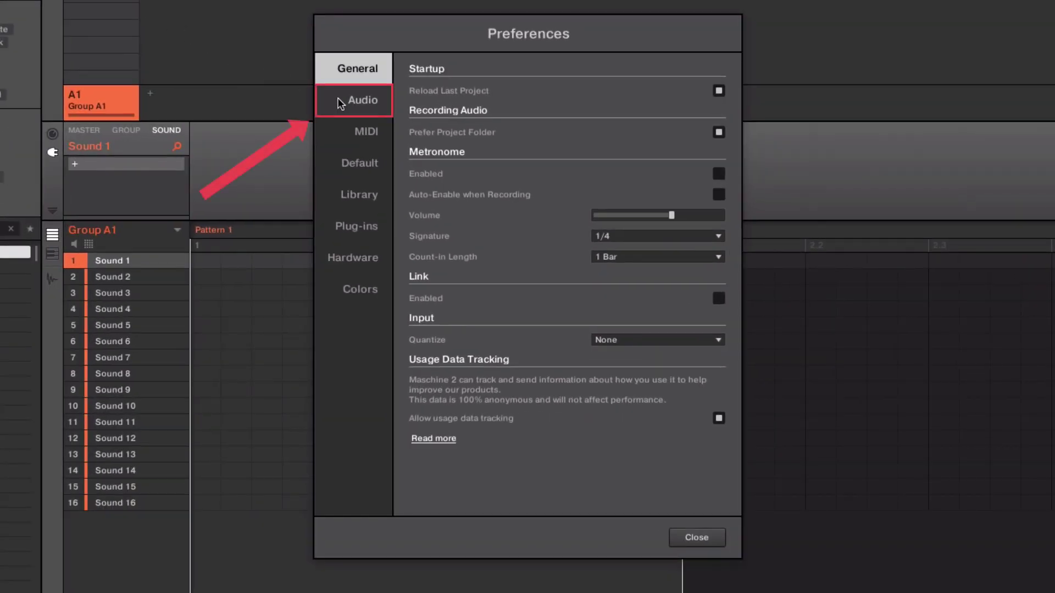
- On the Audio page keep CoreAudio with the Built-in device, then review the Windows ASIO/WASAPI drivers
{"action": "left_click", "coordinate": [337, 100]}
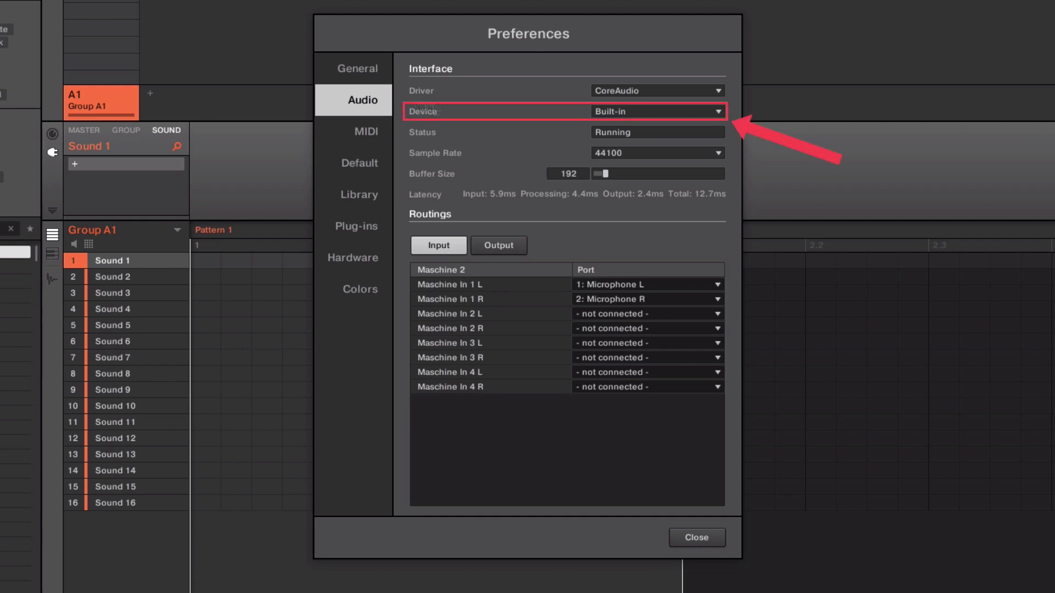
{"action": "left_click", "coordinate": [717, 112]}
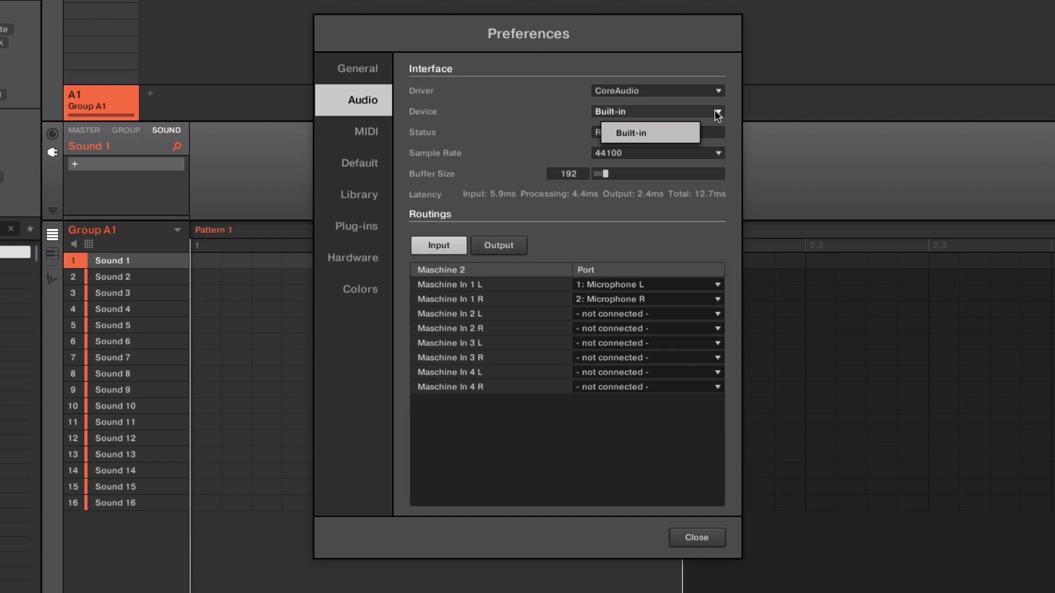
{"action": "left_click", "coordinate": [683, 133]}
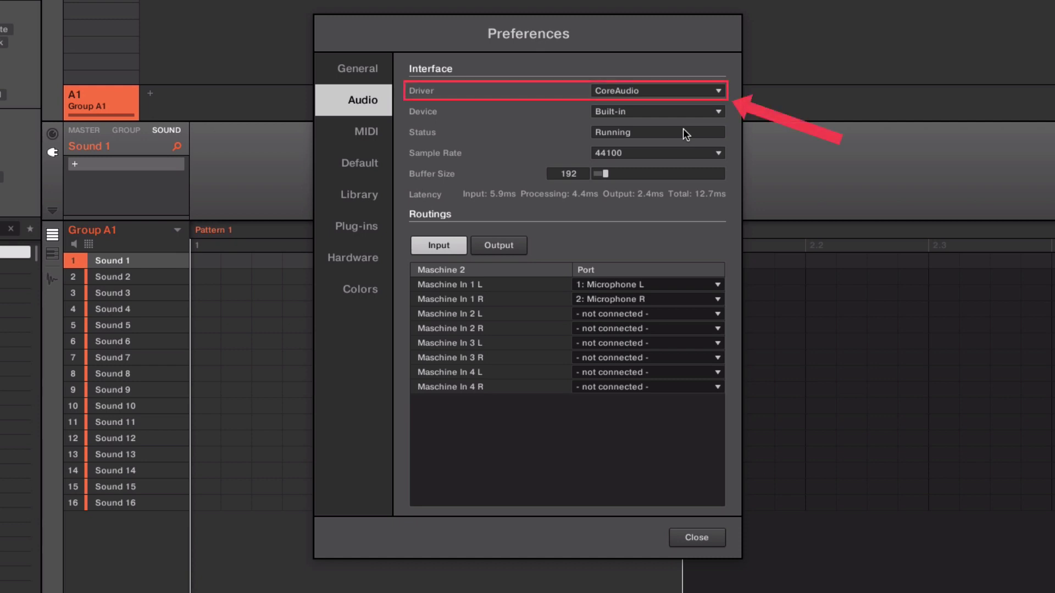
{"action": "left_click", "coordinate": [717, 93]}
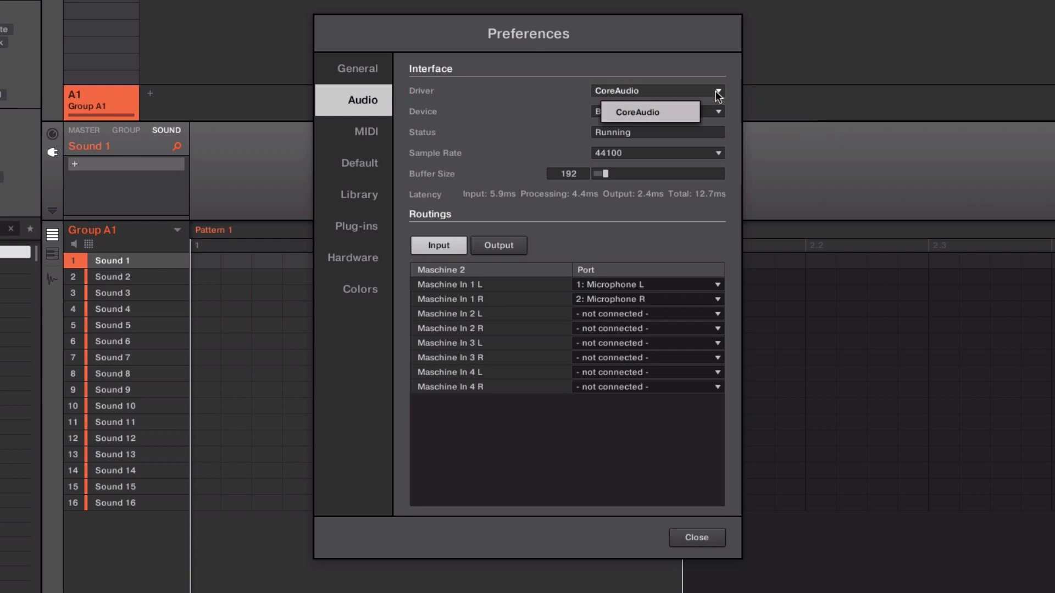
{"action": "left_click", "coordinate": [668, 110]}
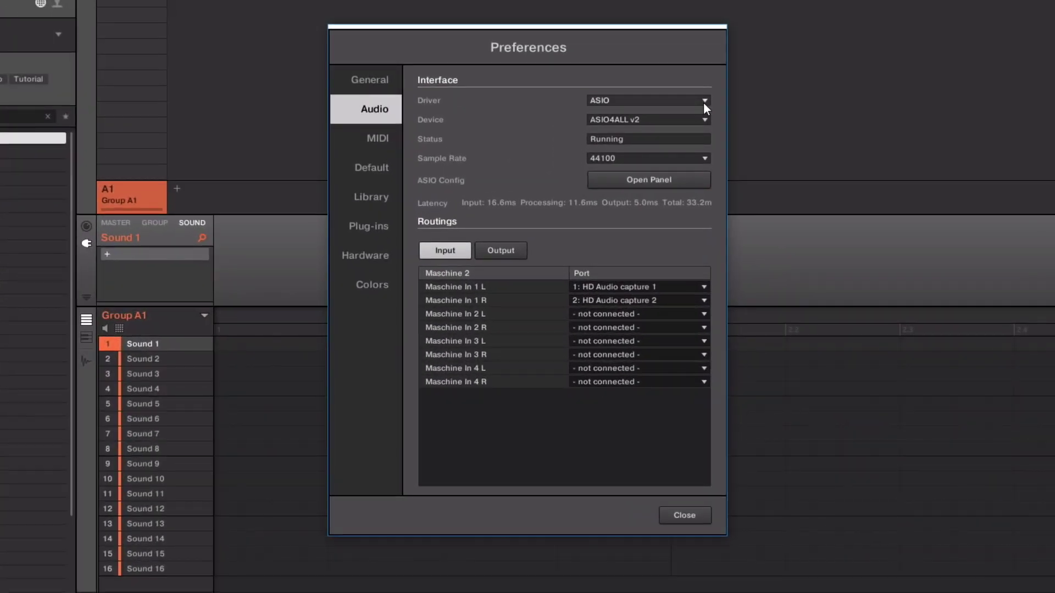
{"action": "left_click", "coordinate": [703, 102]}
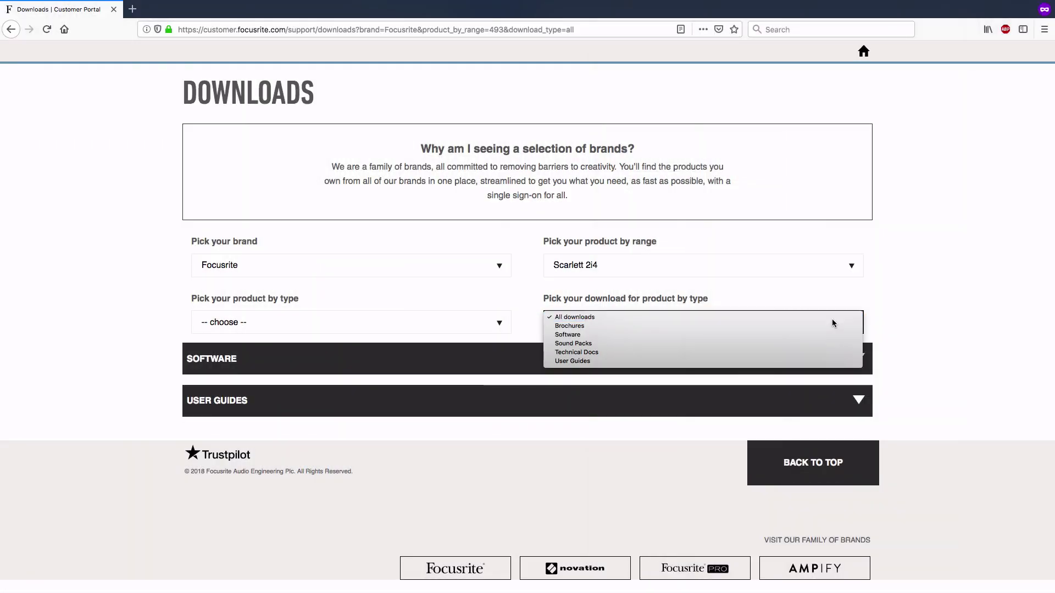
- List all Scarlett 2i4 downloads and expand the Software section with its USB ASIO driver
{"action": "left_click", "coordinate": [833, 318]}
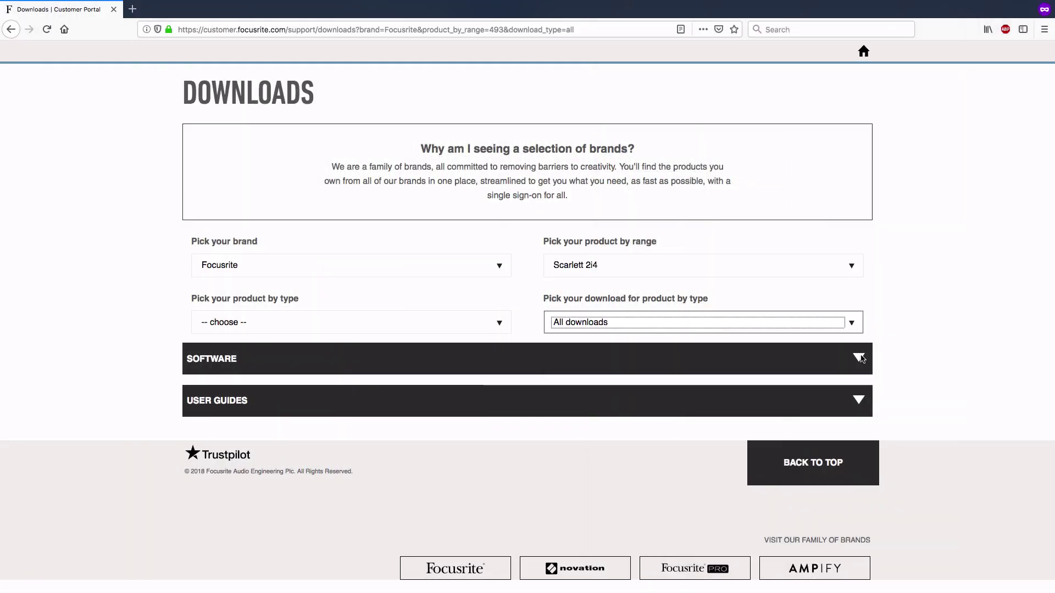
{"action": "left_click", "coordinate": [859, 356]}
{"action": "scroll", "coordinate": [860, 358], "scroll_direction": "down", "scroll_amount": 3}
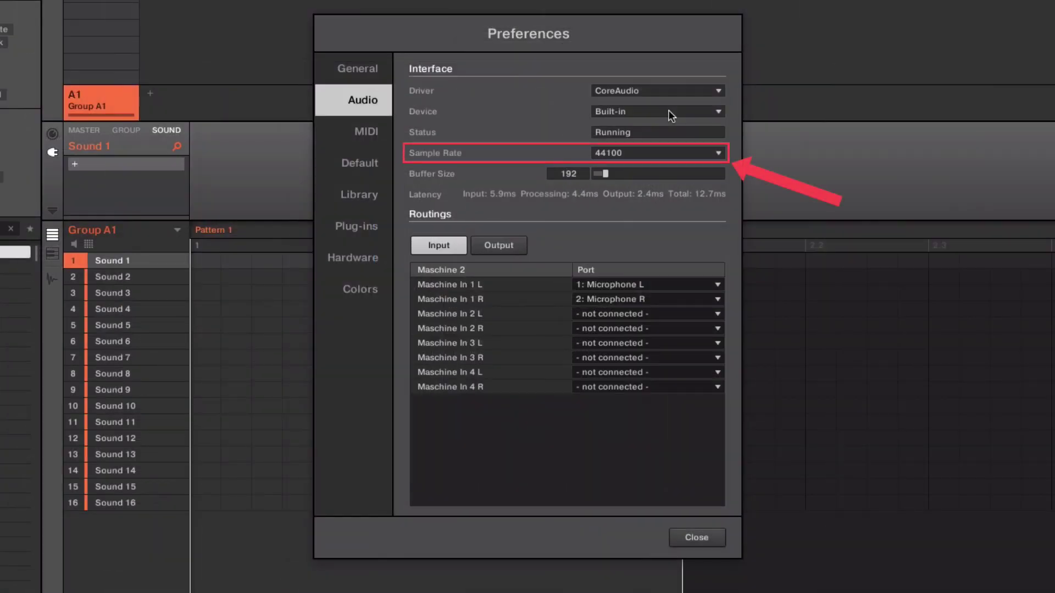
{"action": "left_click", "coordinate": [712, 155]}
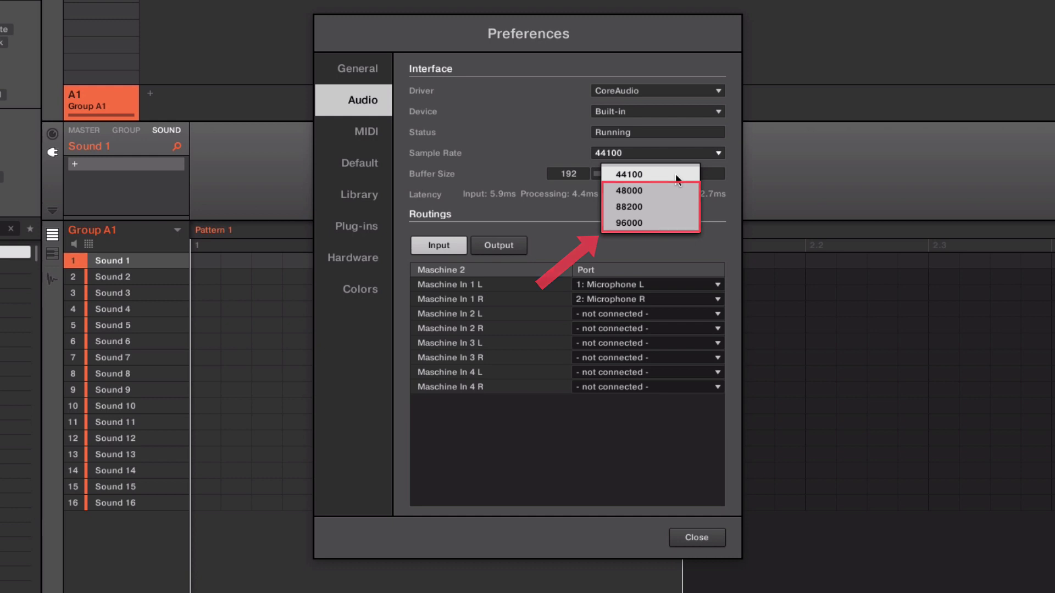
{"action": "left_click", "coordinate": [675, 173]}
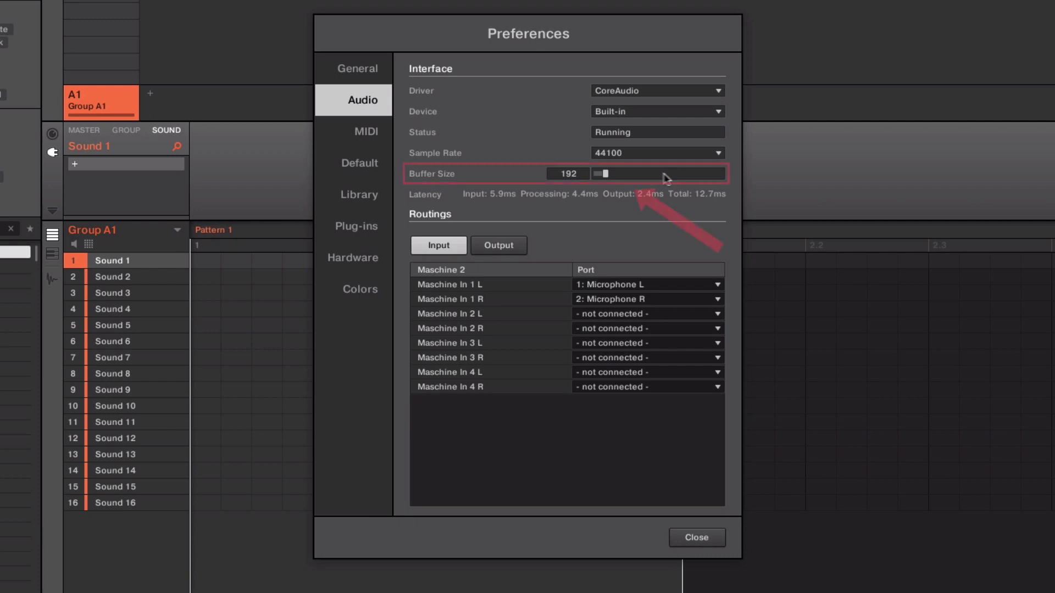
- Raise the buffer size to 256 samples, using the ASIO panel's buffer slider on Windows
{"action": "left_click_drag", "start_coordinate": [613, 173], "coordinate": [629, 175]}
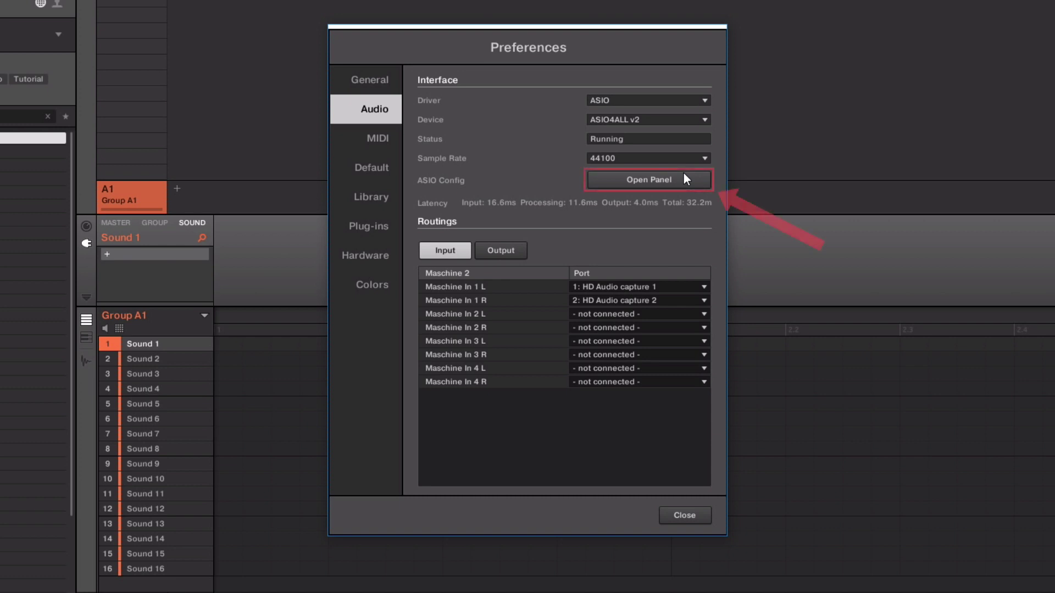
{"action": "left_click", "coordinate": [634, 177]}
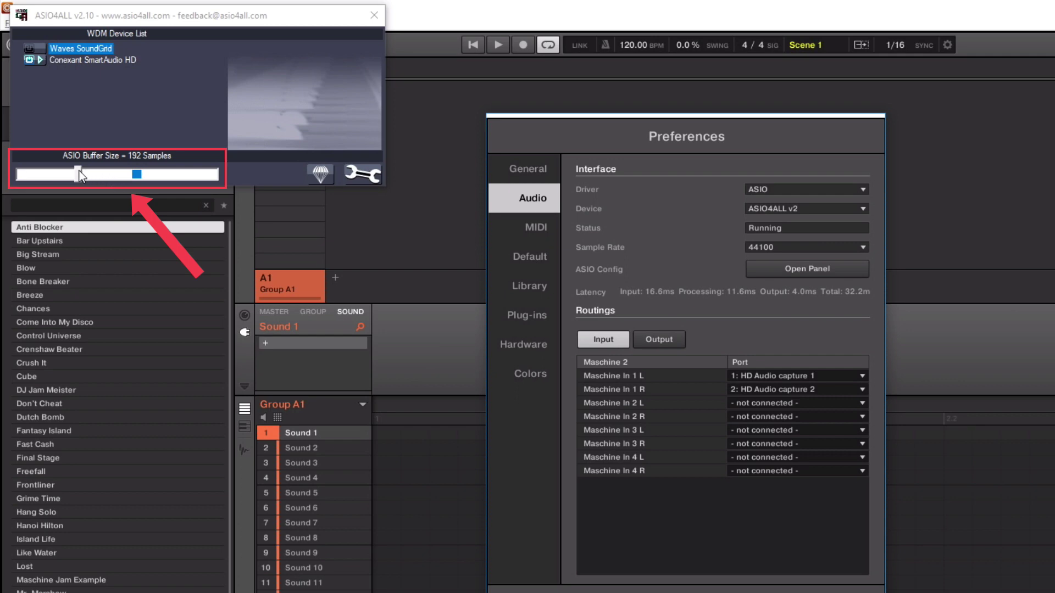
{"action": "left_click_drag", "start_coordinate": [80, 170], "coordinate": [140, 182]}
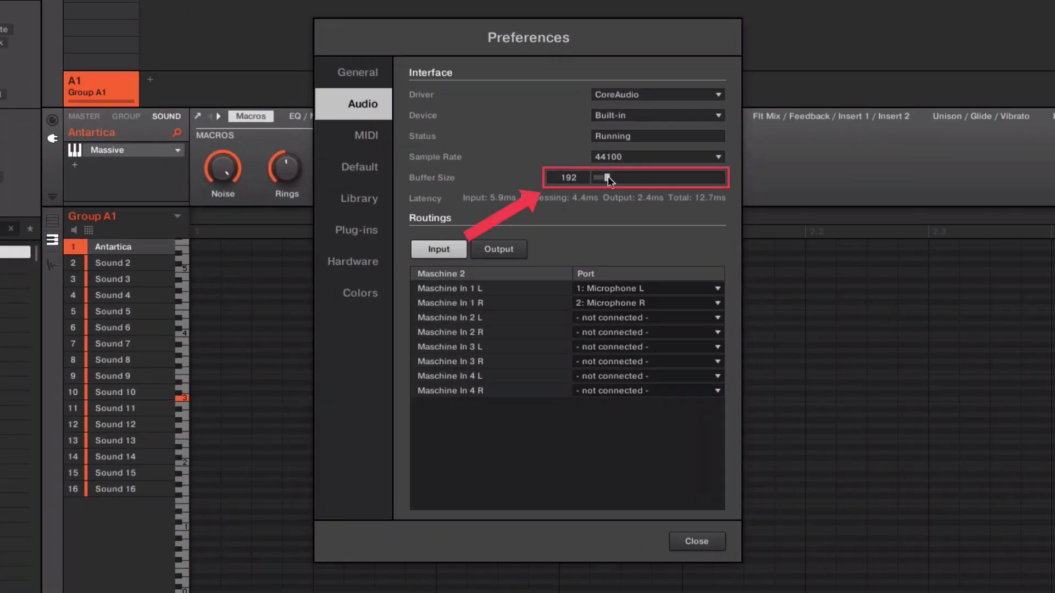
{"action": "left_click_drag", "start_coordinate": [605, 178], "coordinate": [614, 181]}
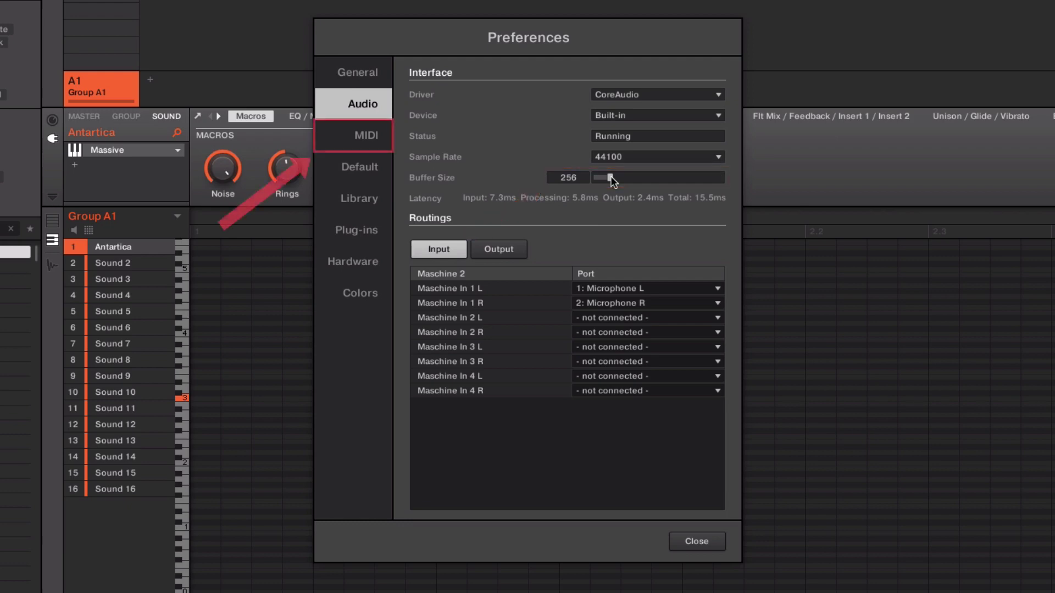
- Confirm Maschine MK3 and Komplete Kontrol MIDI inputs are enabled, then close Preferences
{"action": "left_click", "coordinate": [365, 138]}
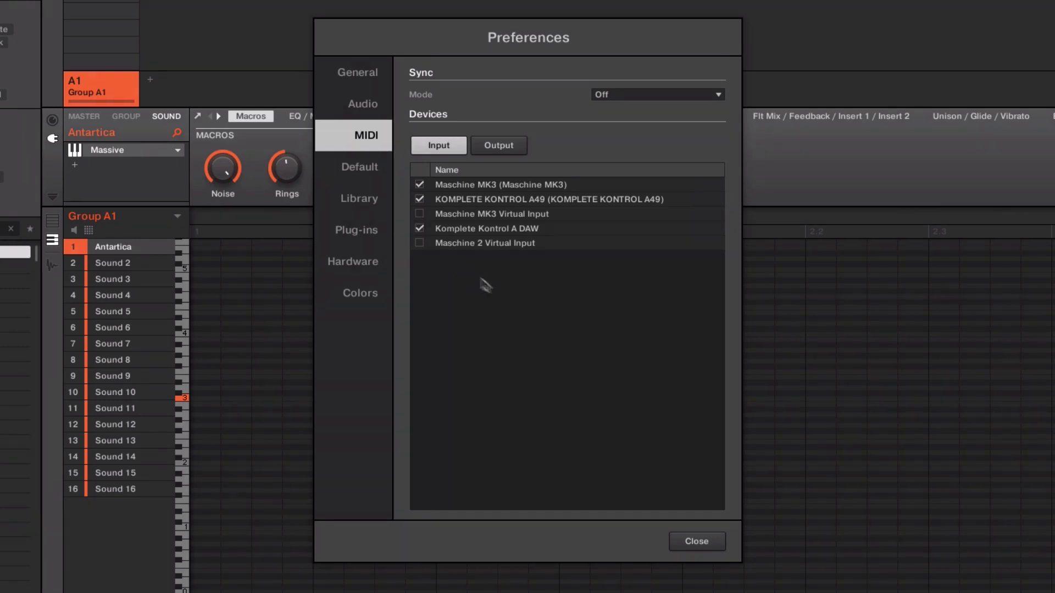
{"action": "left_click", "coordinate": [696, 542]}
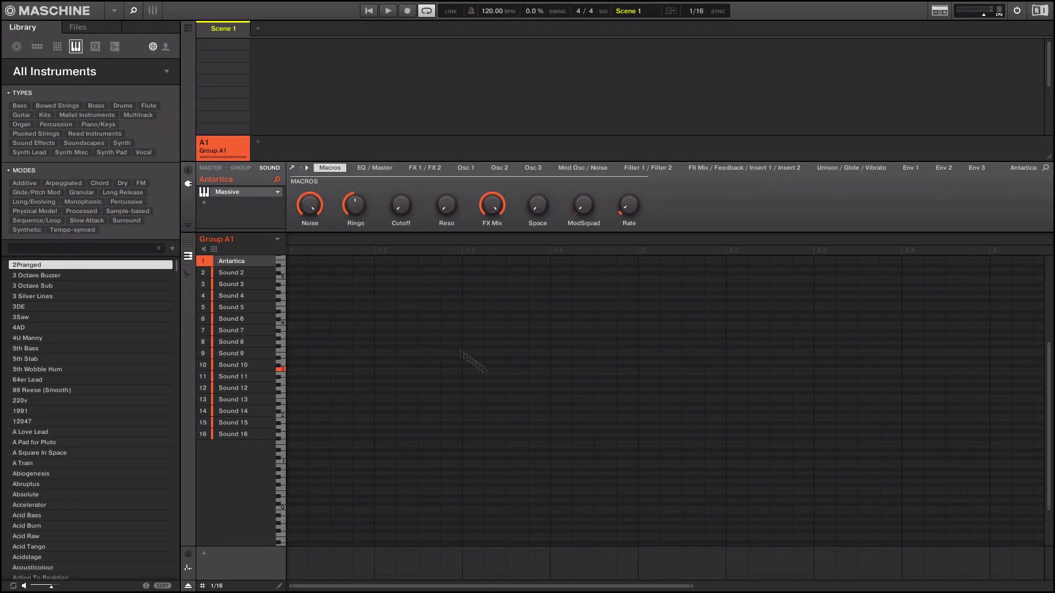